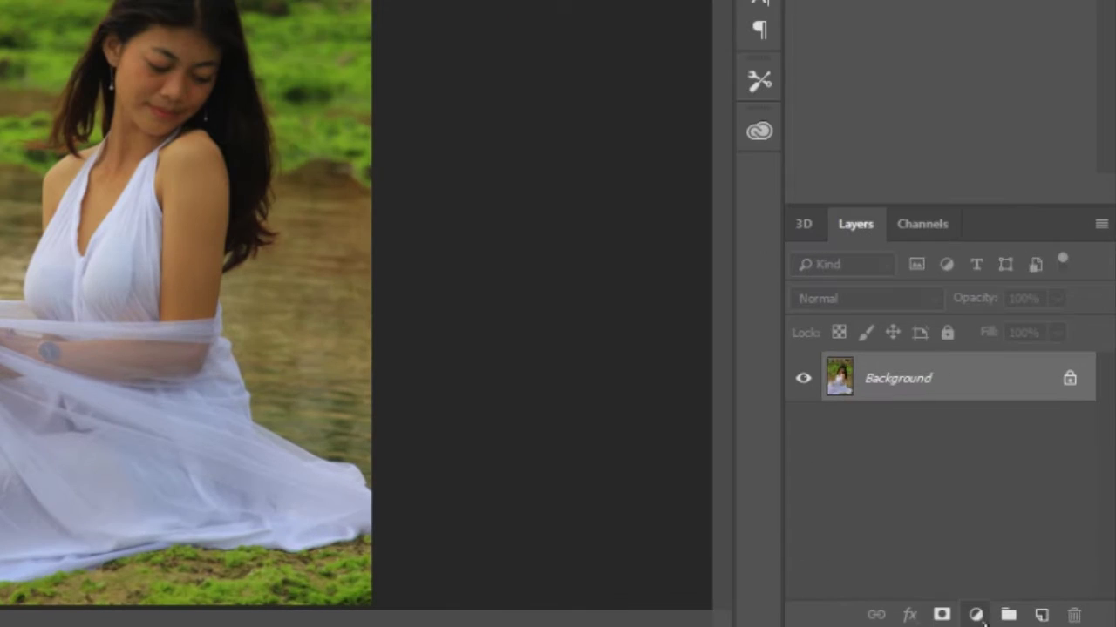
# Step: Add a Hue/Saturation adjustment layer with its blend mode set to Color Burn
pyautogui.click(1021, 617)
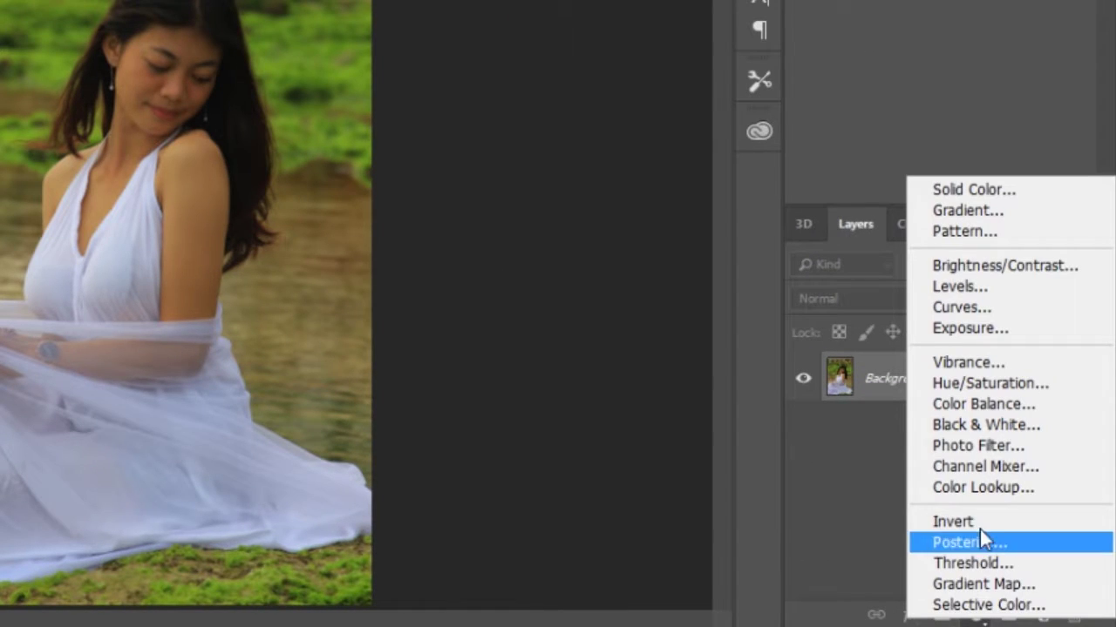
pyautogui.click(1035, 392)
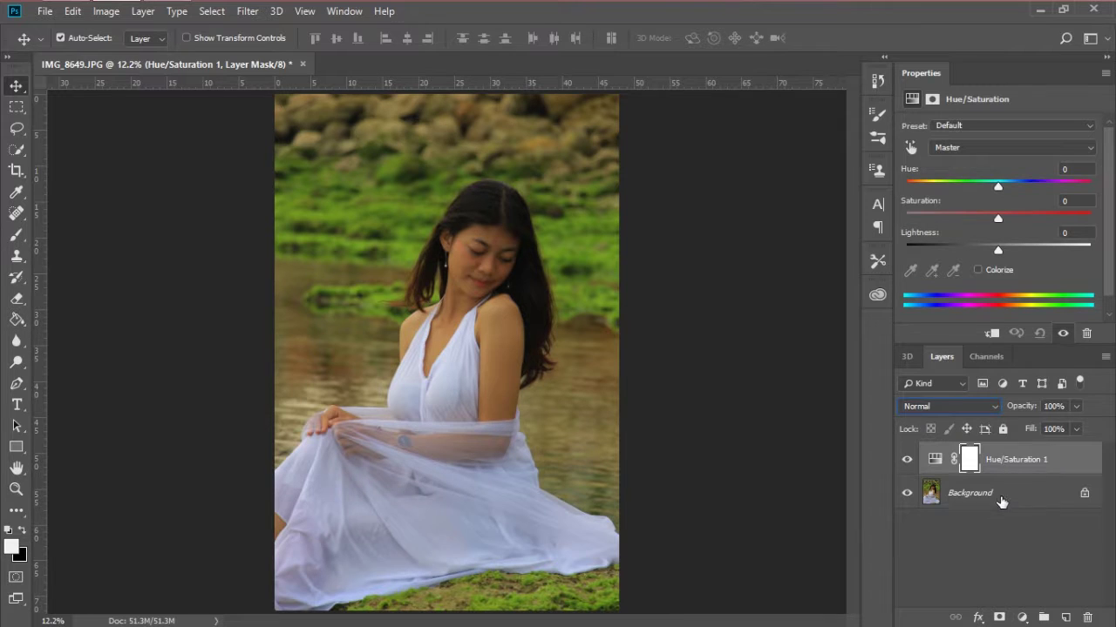
pyautogui.click(968, 406)
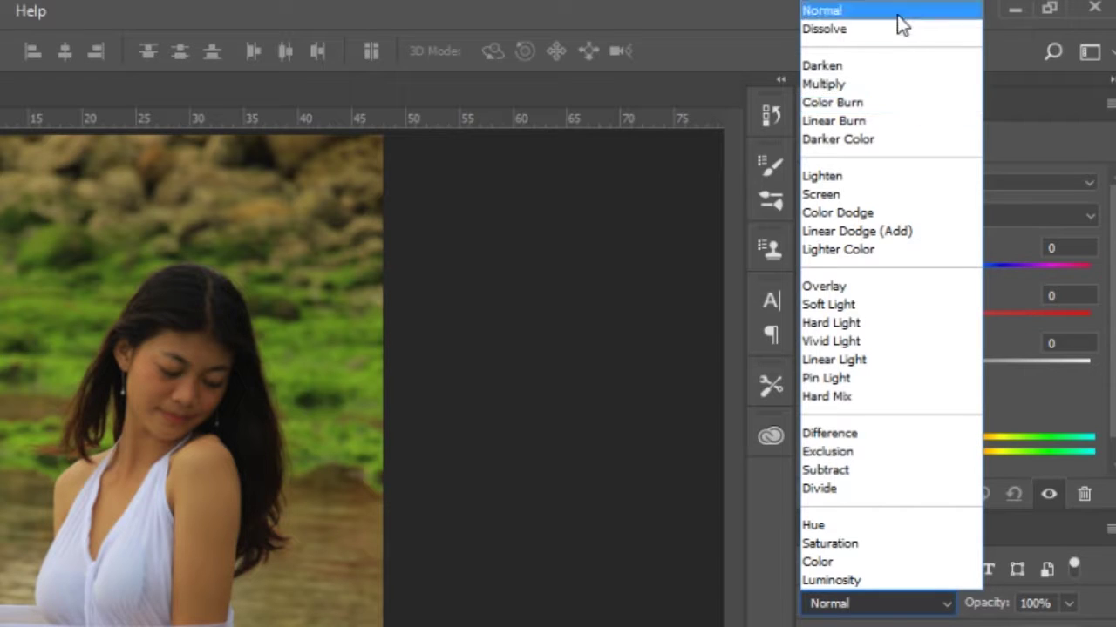
pyautogui.click(863, 103)
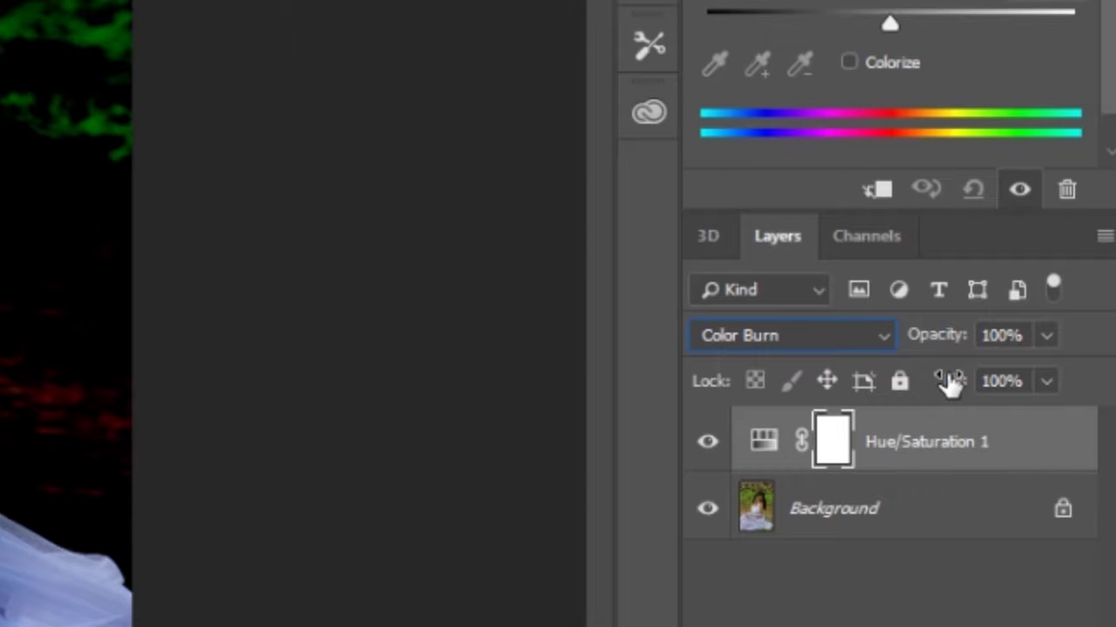
# Step: Lower the Color Burn layer's fill to 10%
pyautogui.click(950, 383)
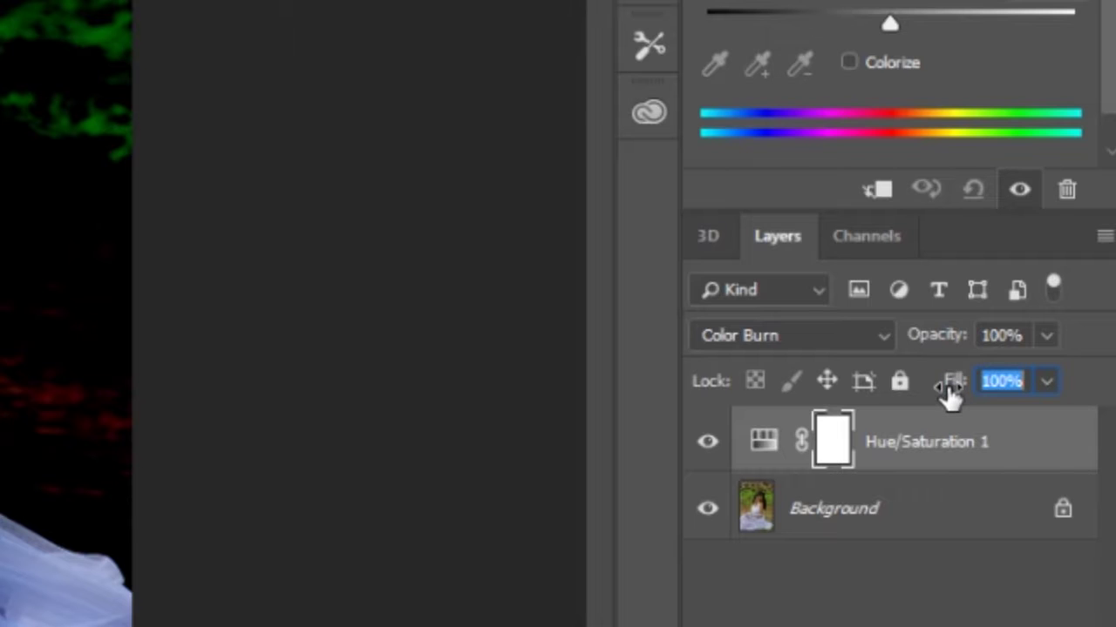
pyautogui.moveTo(950, 392)
pyautogui.mouseDown()
pyautogui.moveTo(872, 394)
pyautogui.moveTo(951, 436)
pyautogui.mouseUp()
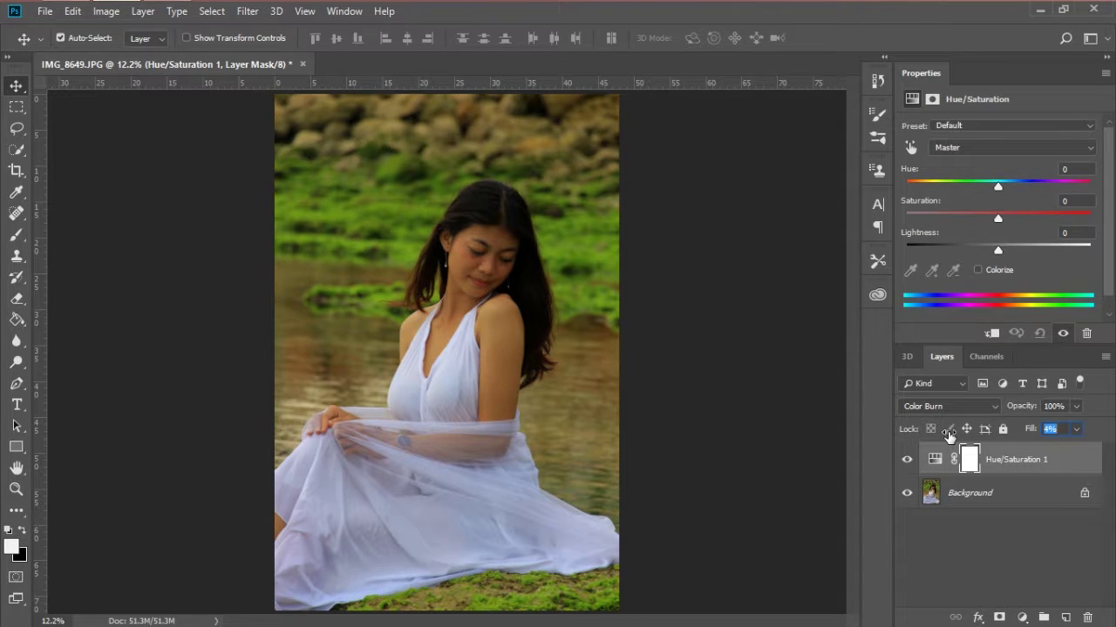
pyautogui.moveTo(951, 436); pyautogui.dragTo(954, 436)
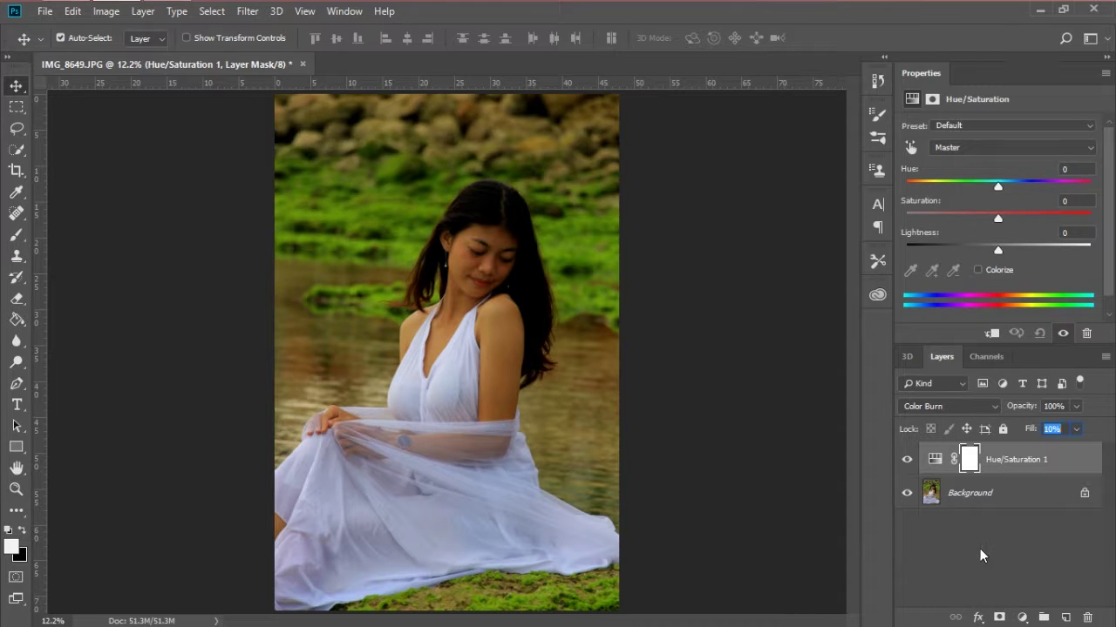
pyautogui.press('Return')
# Step: Add a second Hue/Saturation adjustment layer blended as Color Dodge
pyautogui.click(1021, 617)
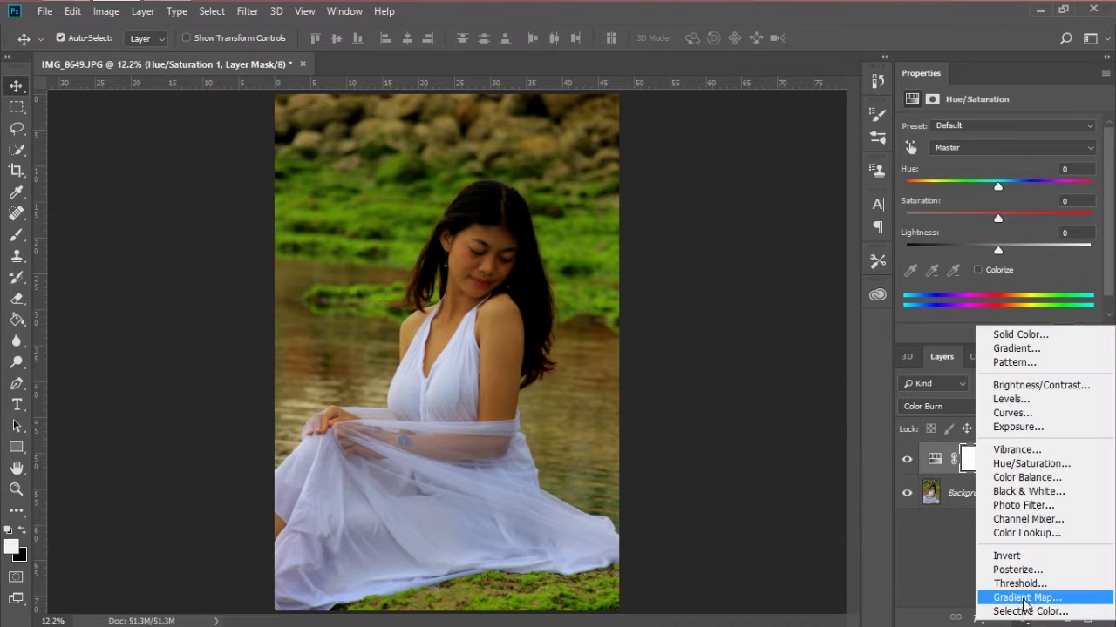
pyautogui.click(1043, 465)
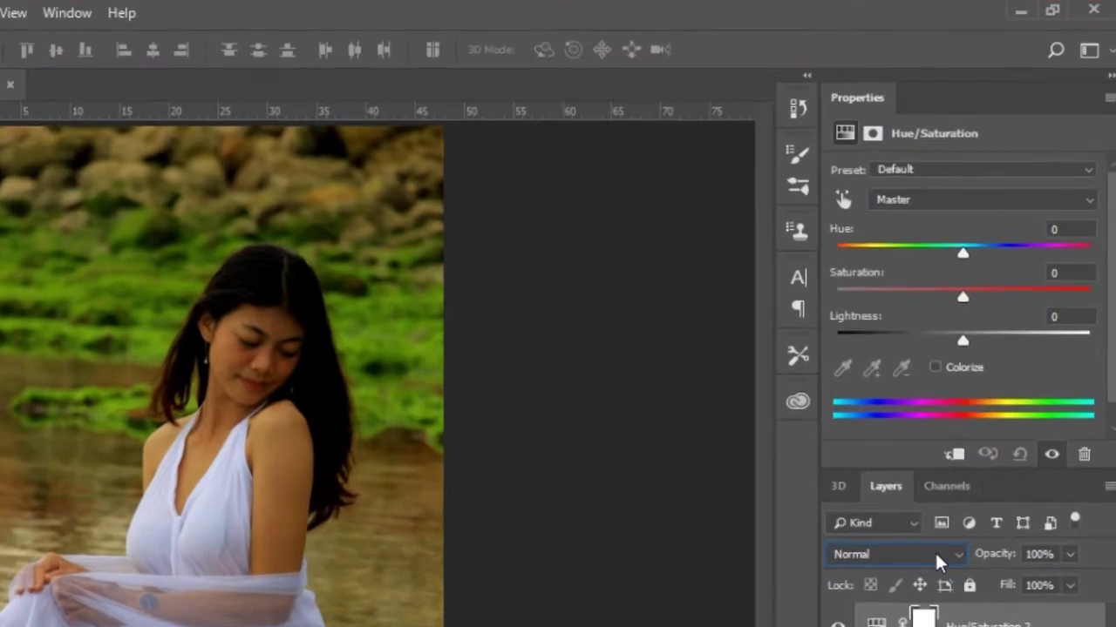
pyautogui.click(978, 411)
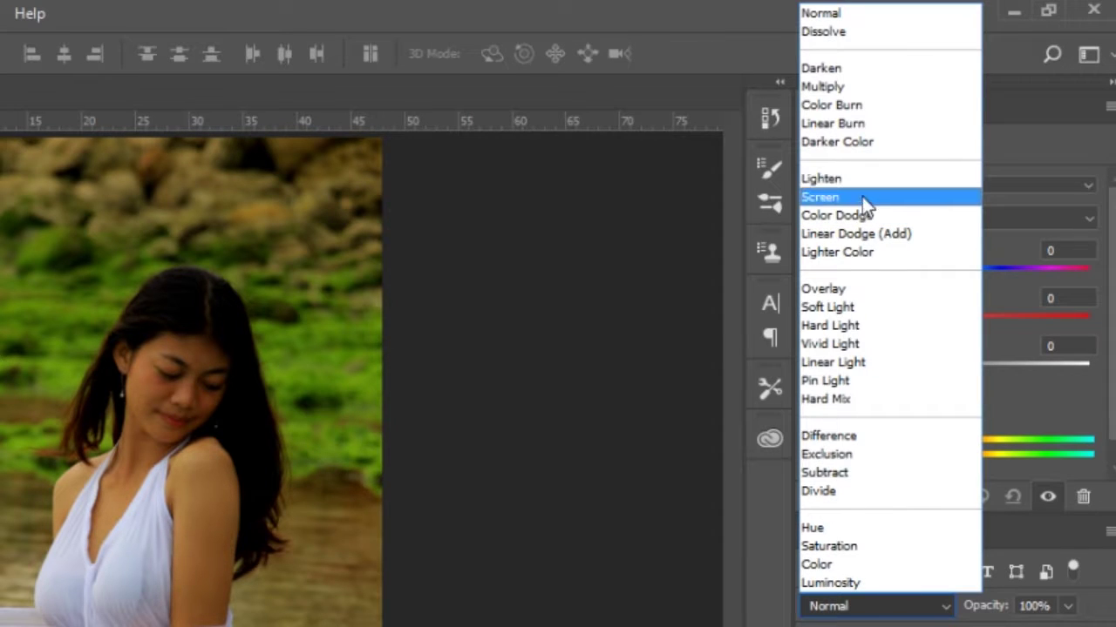
pyautogui.click(878, 218)
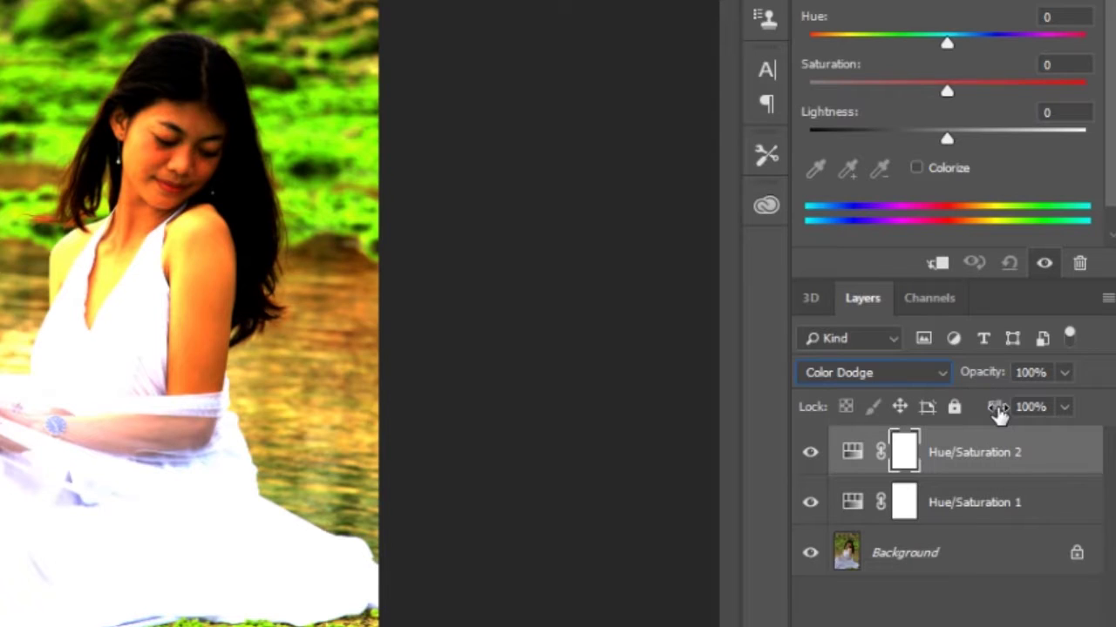
# Step: Set the Color Dodge layer's fill to 10% and view its mask settings
pyautogui.moveTo(998, 414)
pyautogui.mouseDown()
pyautogui.moveTo(927, 417)
pyautogui.moveTo(961, 428)
pyautogui.mouseUp()
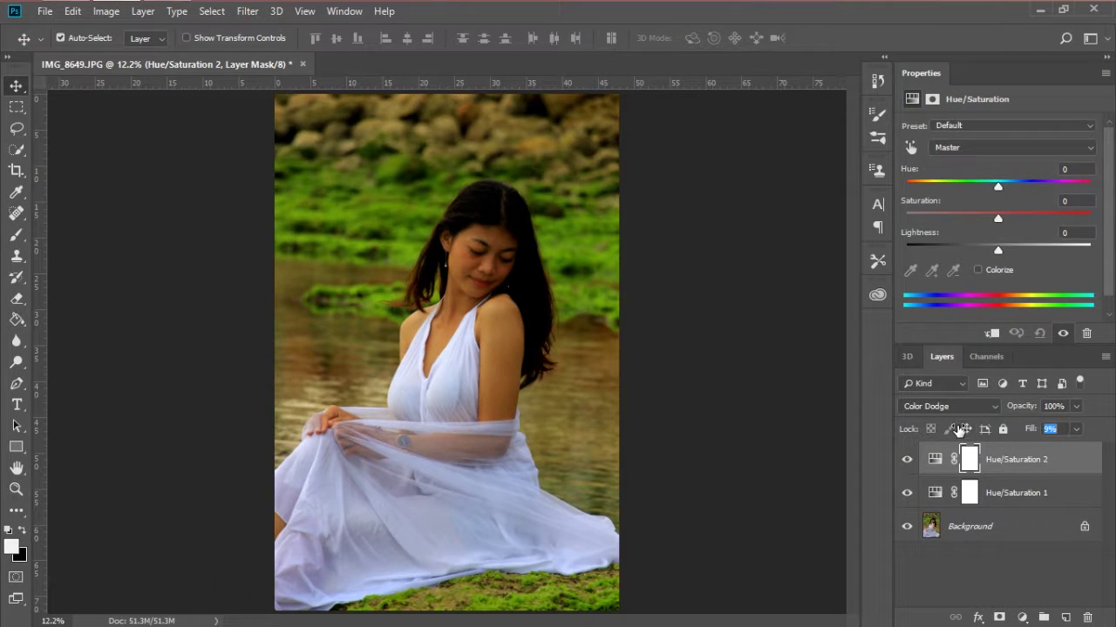
pyautogui.press('Tab')
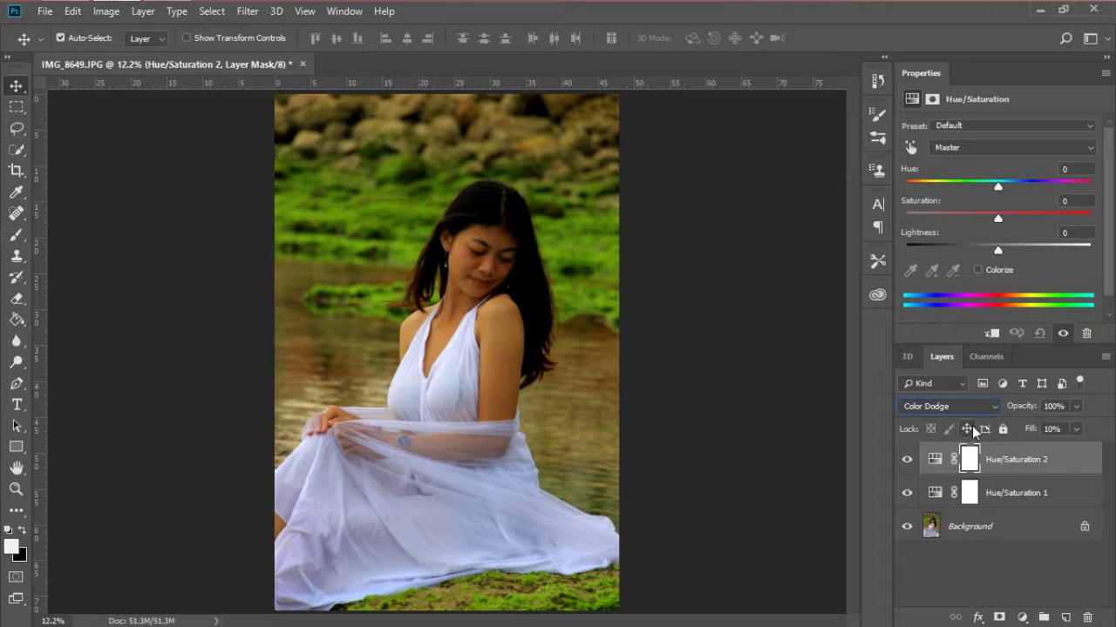
pyautogui.click(969, 462)
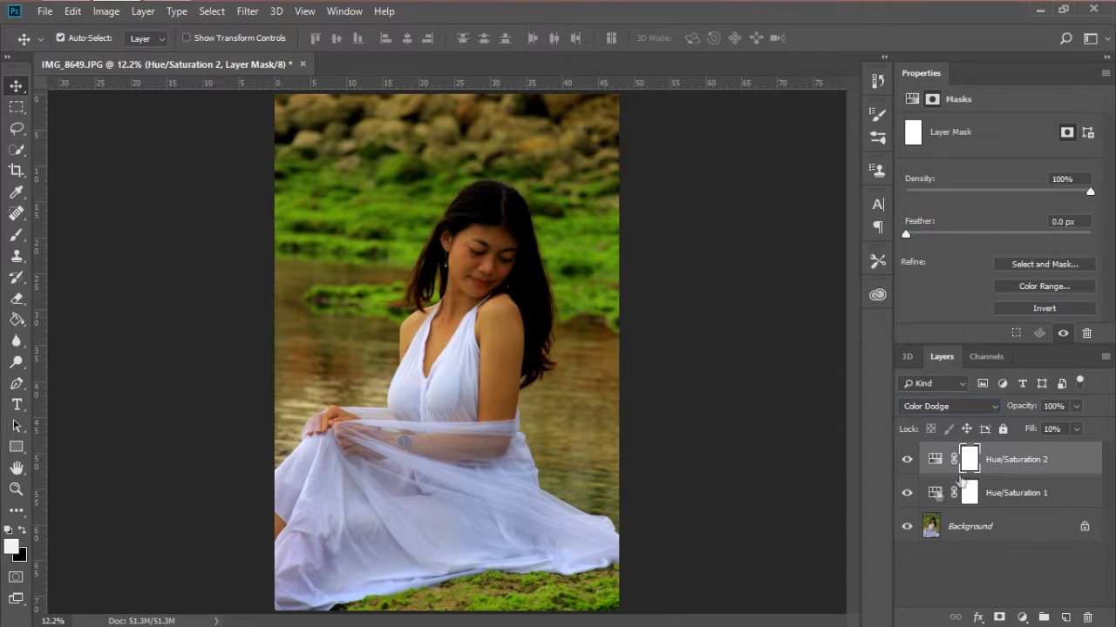
# Step: Set Hue/Saturation 1's saturation to +100
pyautogui.click(935, 494)
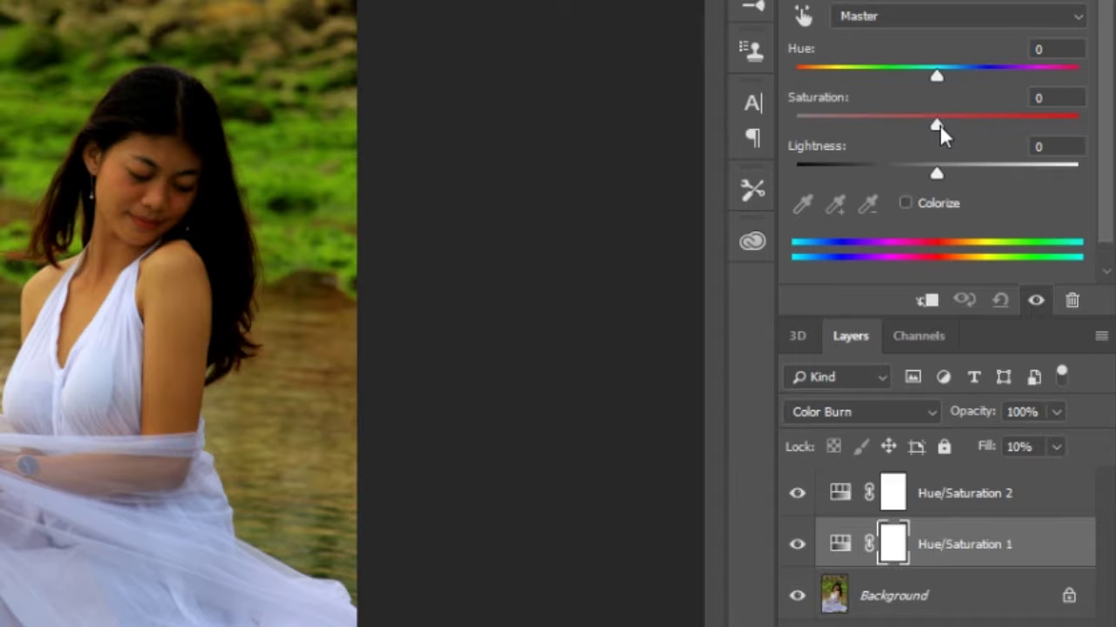
pyautogui.moveTo(936, 125)
pyautogui.mouseDown()
pyautogui.moveTo(1067, 125)
pyautogui.moveTo(1076, 143)
pyautogui.mouseUp()
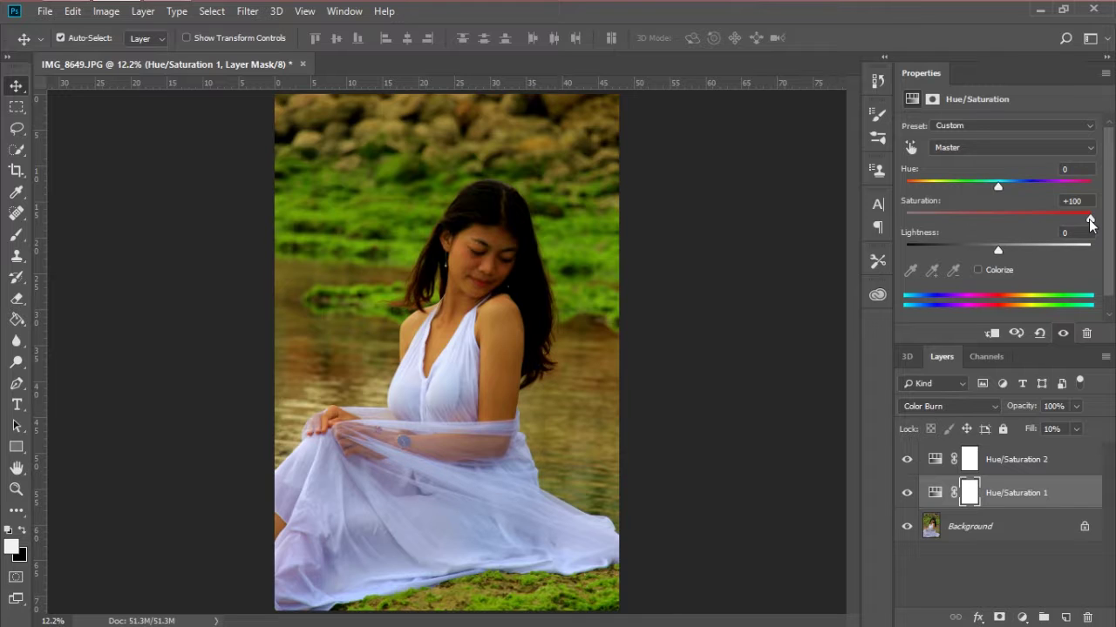
pyautogui.moveTo(1090, 223)
pyautogui.mouseDown()
pyautogui.moveTo(1005, 218)
pyautogui.moveTo(991, 192)
pyautogui.mouseUp()
pyautogui.moveTo(1021, 227); pyautogui.dragTo(1093, 234)
# Step: Push Hue/Saturation 2's saturation toward the maximum, leaving its blend mode unchanged
pyautogui.click(935, 461)
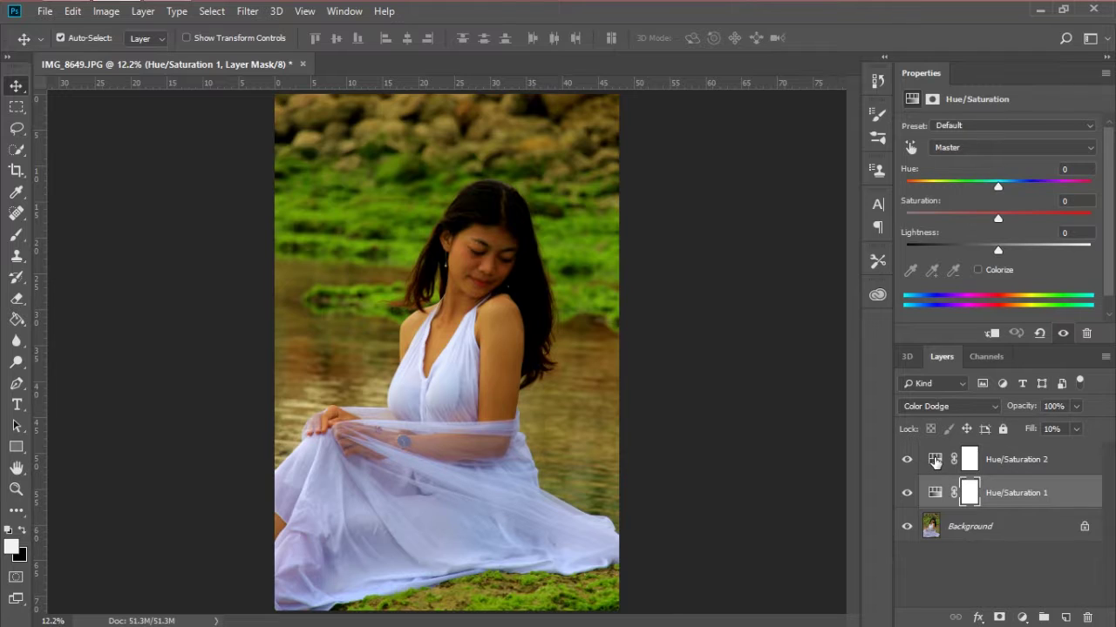
pyautogui.click(998, 220)
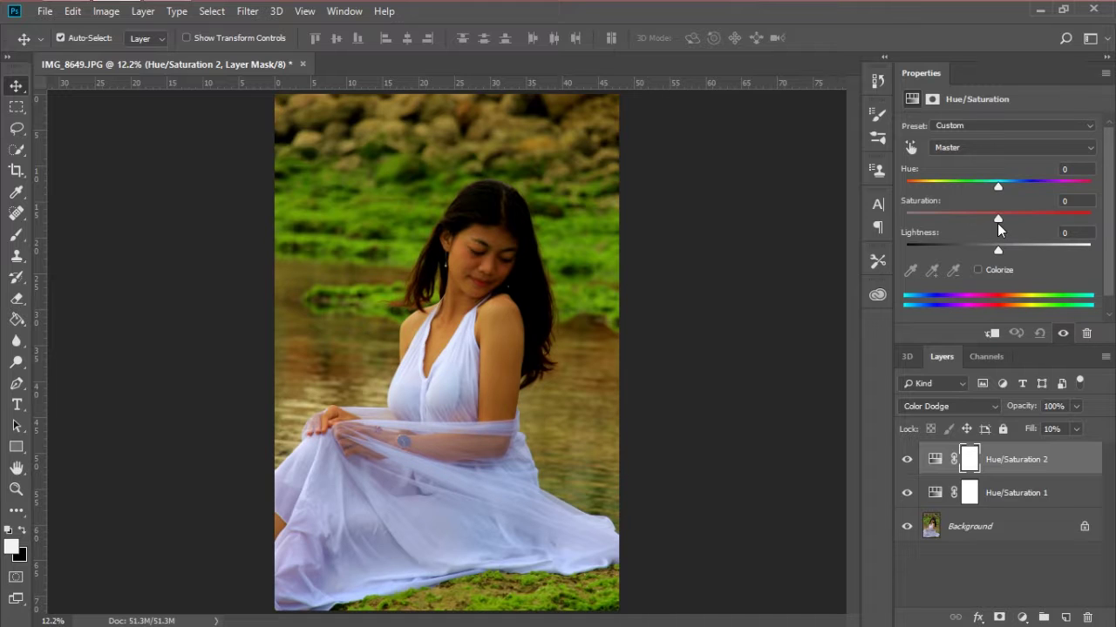
pyautogui.moveTo(997, 219)
pyautogui.mouseDown()
pyautogui.moveTo(1082, 222)
pyautogui.moveTo(993, 218)
pyautogui.moveTo(1055, 220)
pyautogui.moveTo(1109, 245)
pyautogui.mouseUp()
pyautogui.moveTo(1090, 219)
pyautogui.mouseDown()
pyautogui.moveTo(1009, 223)
pyautogui.moveTo(1090, 220)
pyautogui.mouseUp()
pyautogui.click(975, 407)
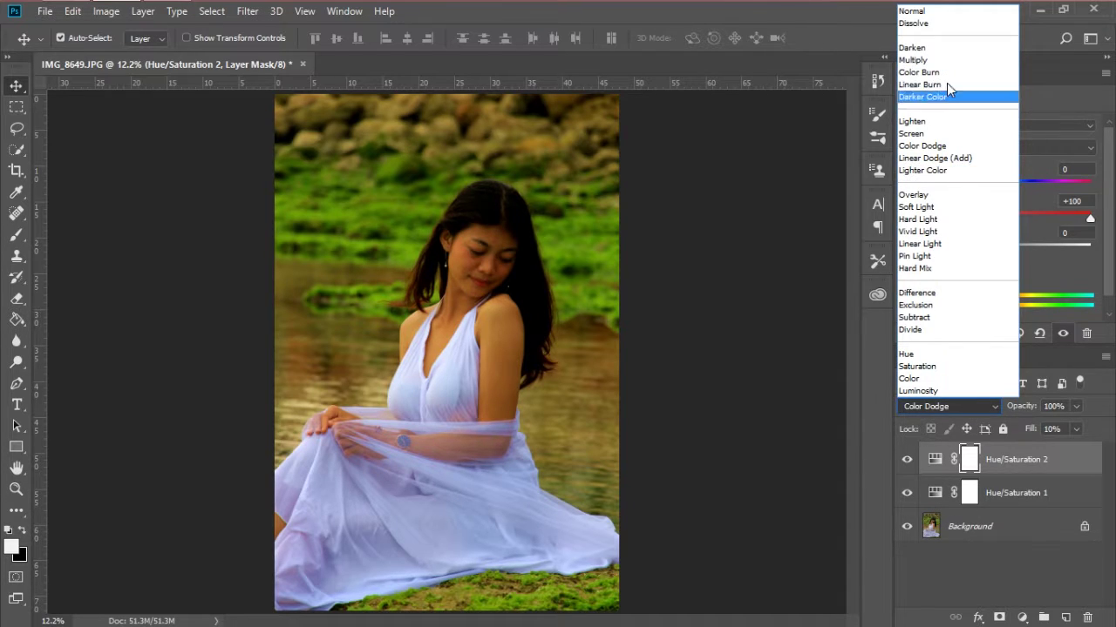
pyautogui.click(980, 555)
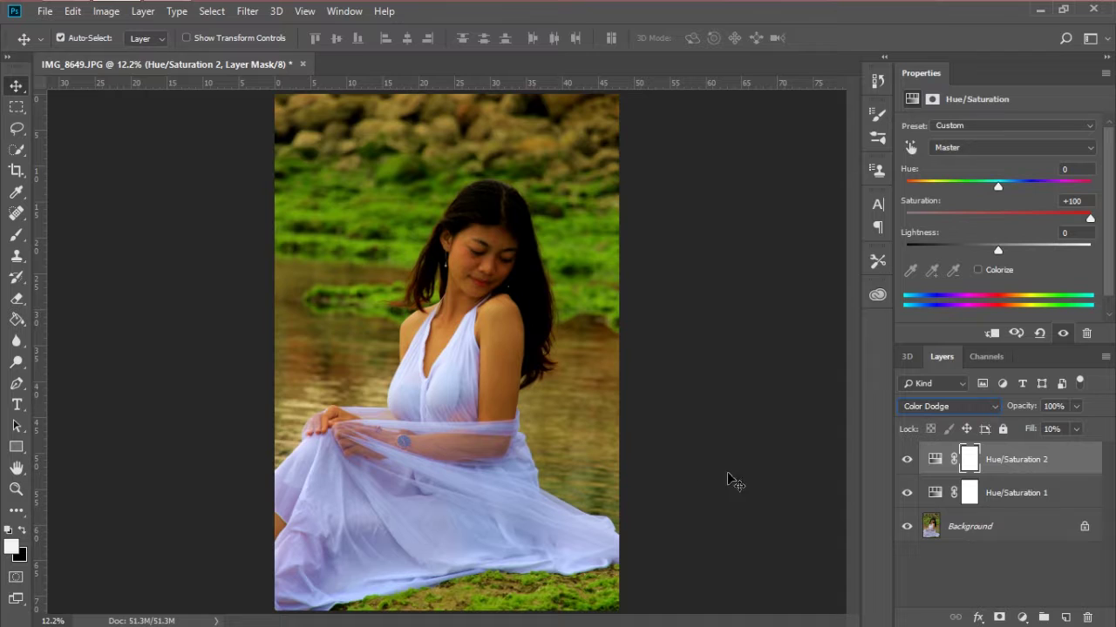
# Step: Deselect the adjustment layers and create a new empty Layer 1 on top
pyautogui.click(960, 570)
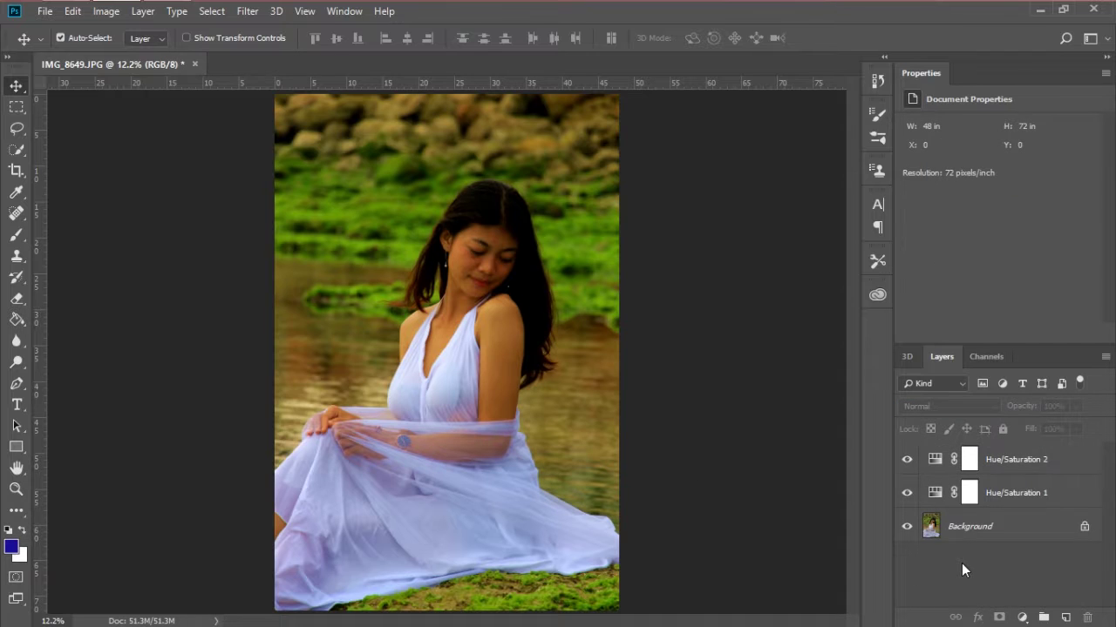
pyautogui.hotkey('ctrl', 'shift', 'n')
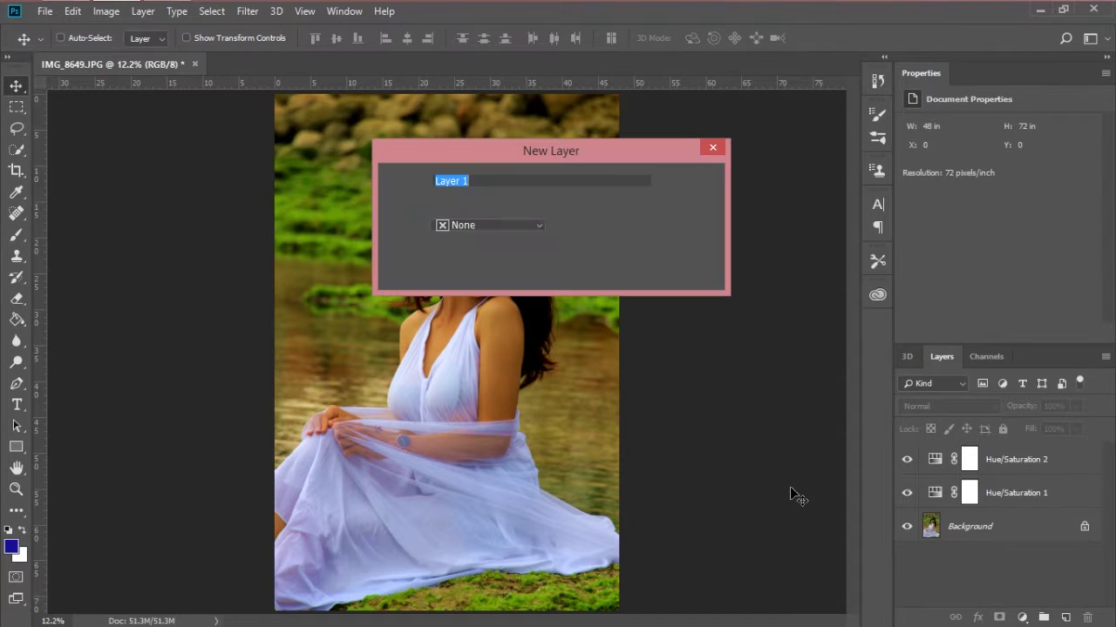
pyautogui.press('Return')
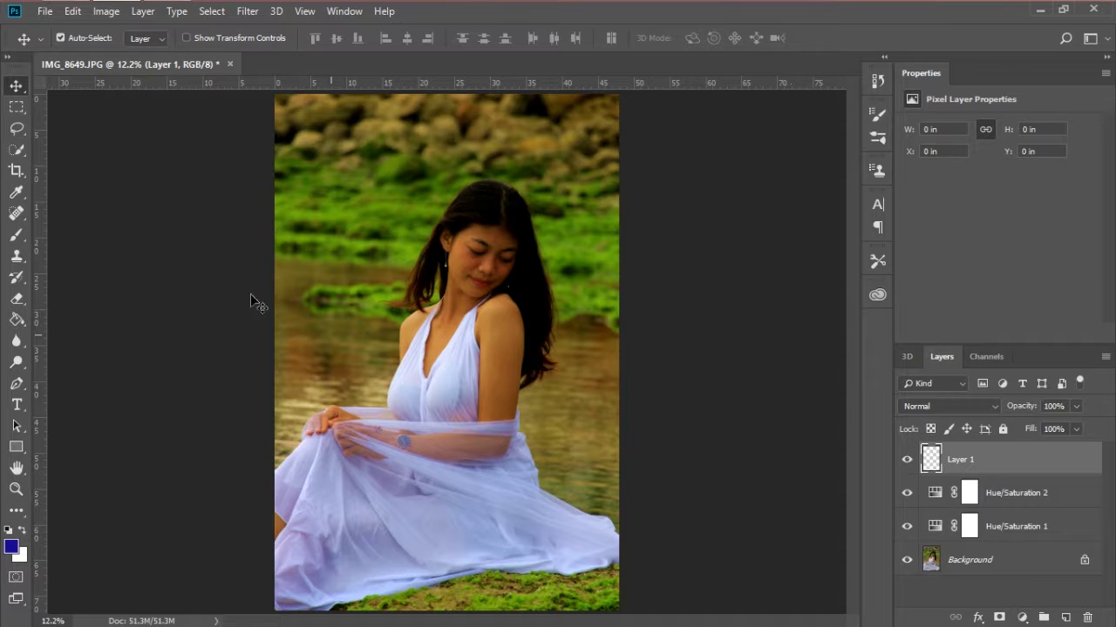
# Step: Fill Layer 1 with a merged copy via Apply Image, then hide Hue/Saturation 2
pyautogui.click(106, 11)
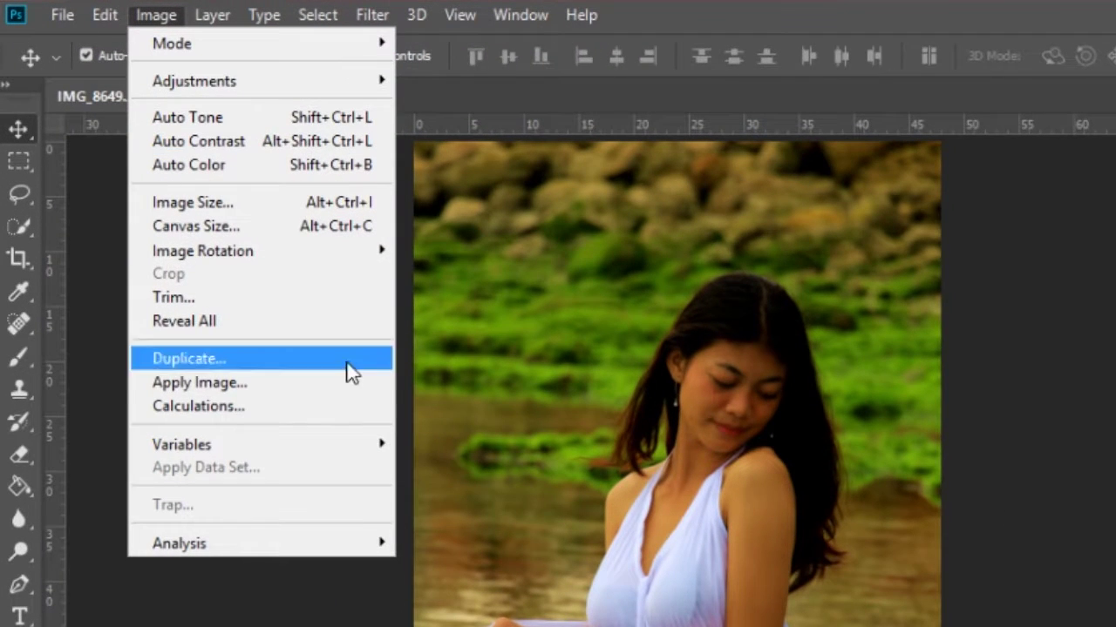
pyautogui.click(335, 381)
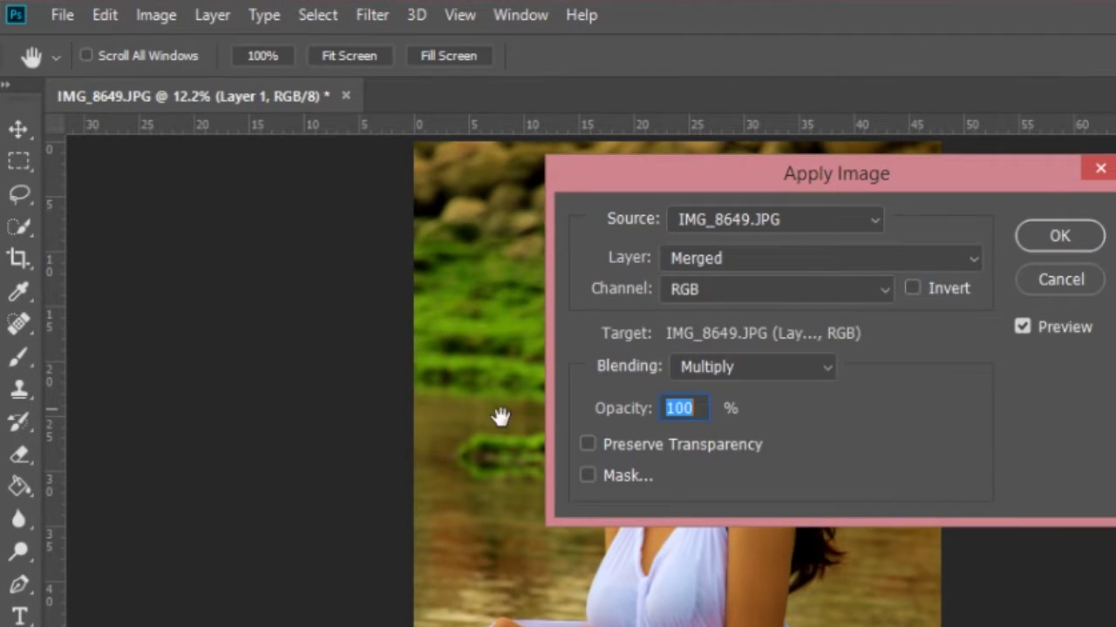
pyautogui.click(849, 242)
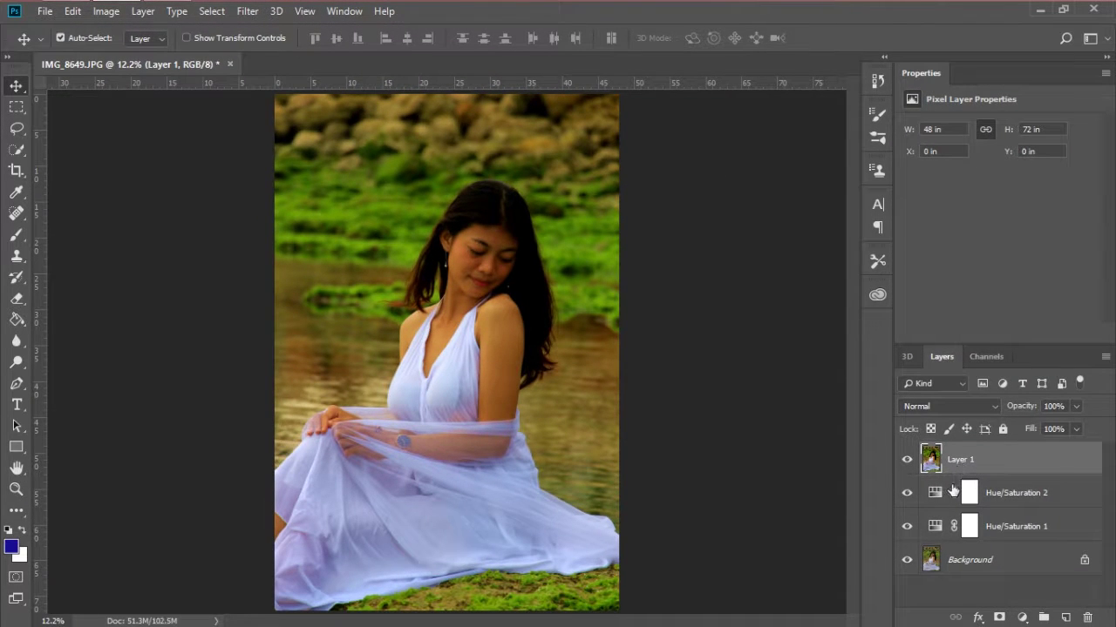
pyautogui.click(907, 493)
# Step: Hide Hue/Saturation 1 and toggle Layer 1's visibility to compare before and after
pyautogui.click(907, 526)
pyautogui.click(908, 460)
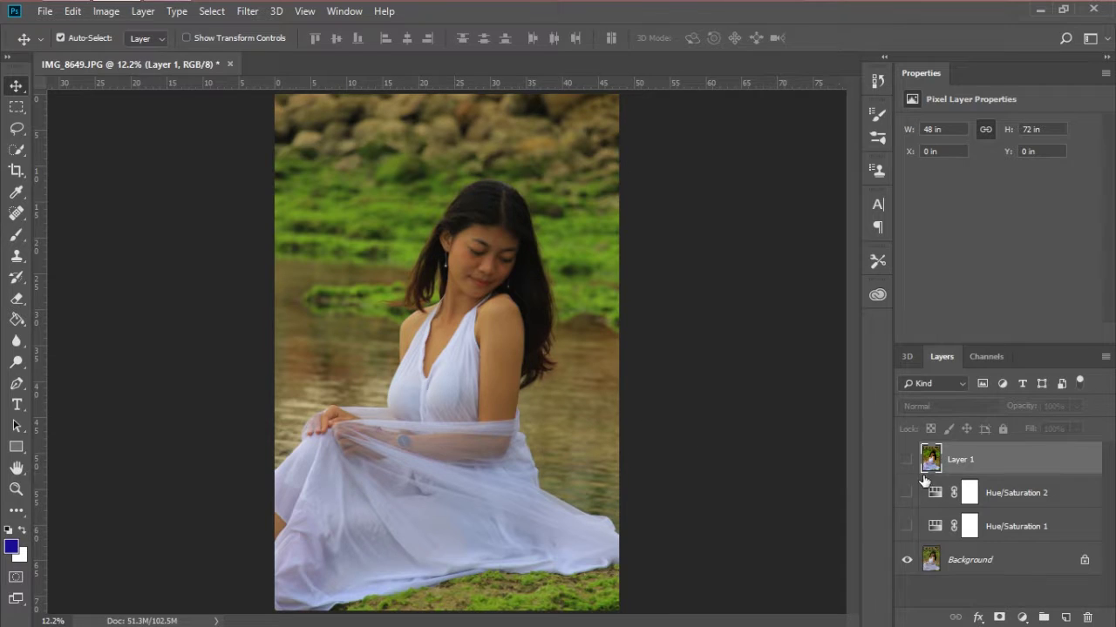
pyautogui.click(907, 461)
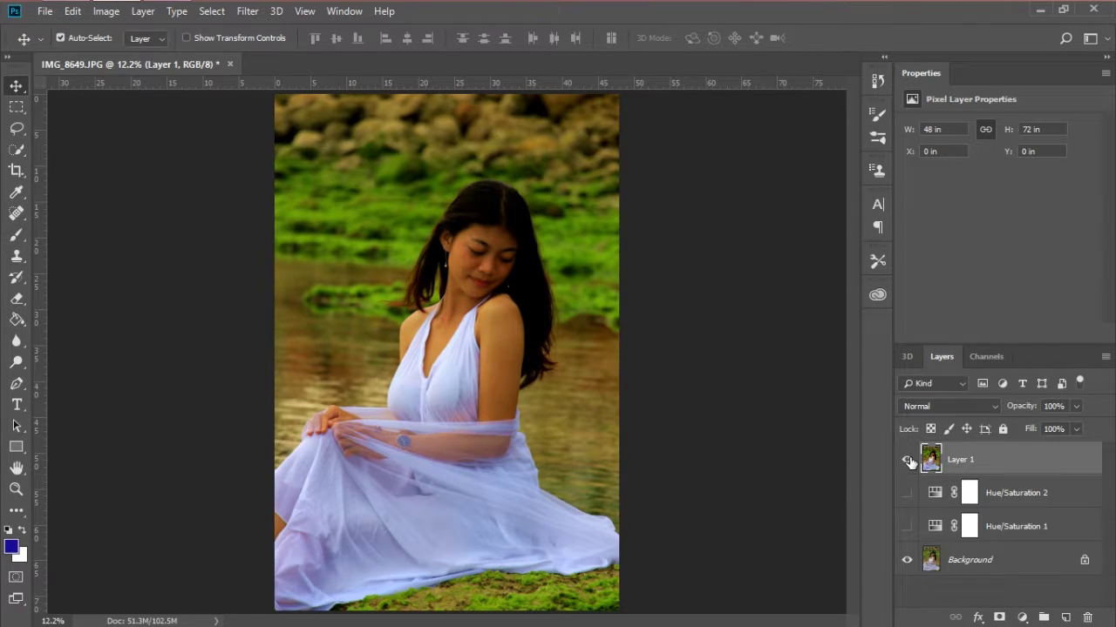
pyautogui.click(908, 460)
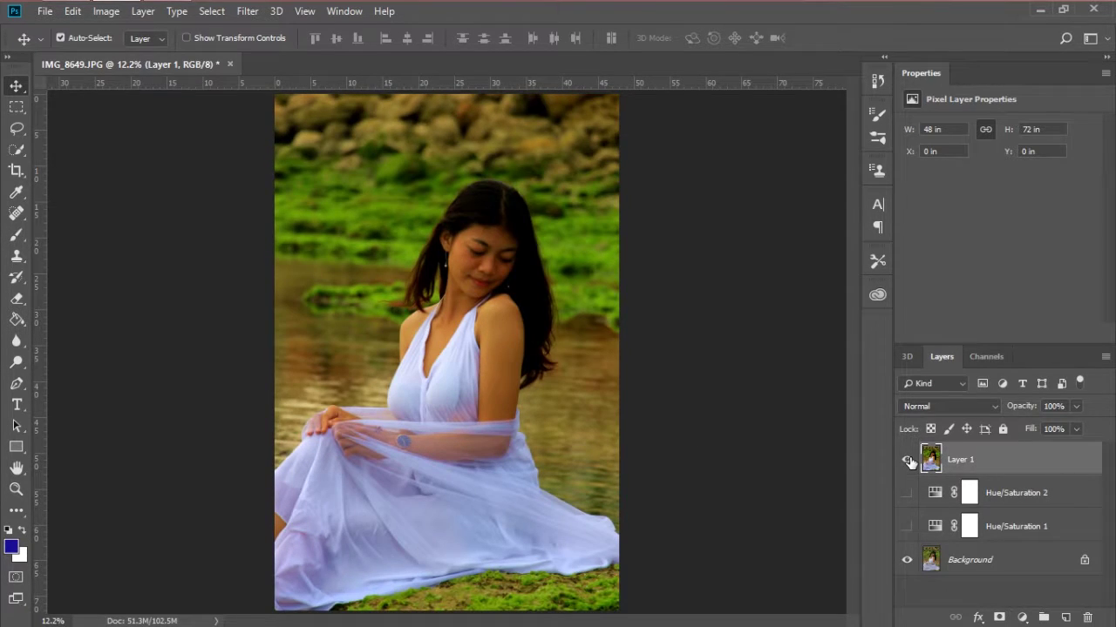